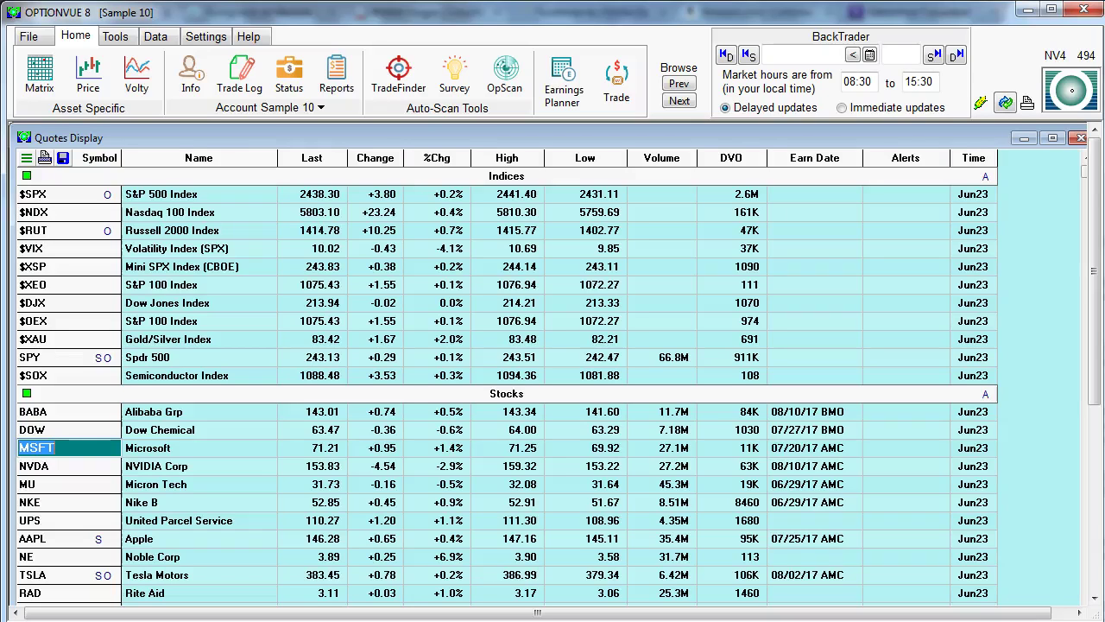
- Open the MSFT option matrix from the Quotes Display
{"action": "double_click", "coordinate": [39, 447]}
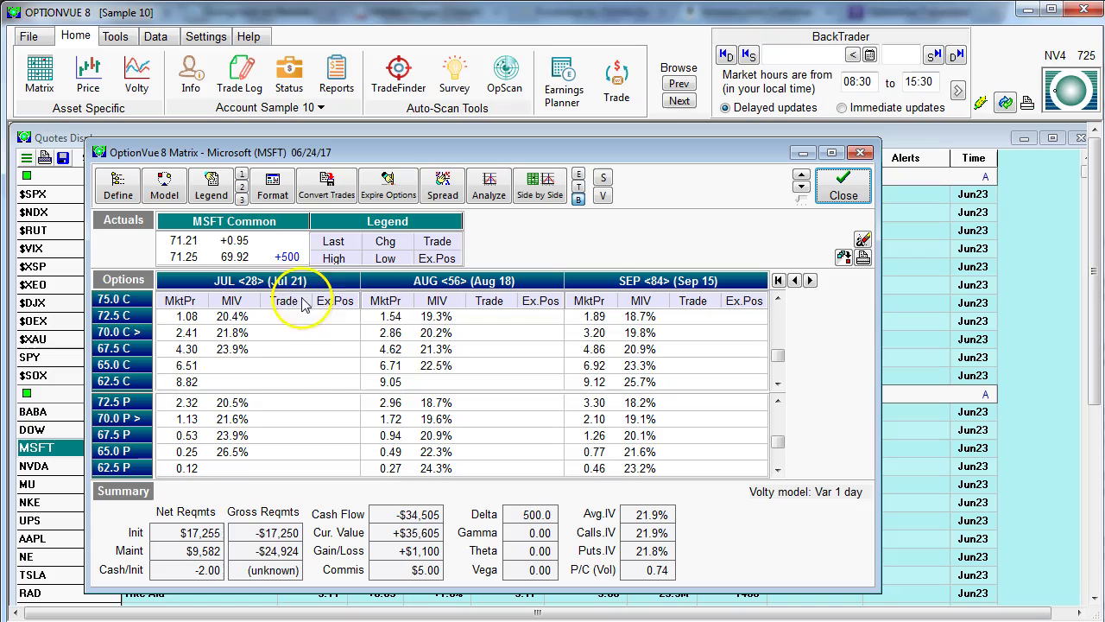
- Enter a sale of 5 Aug 70 MSFT calls (-5) and convert it to an existing position
{"action": "left_click", "coordinate": [494, 335]}
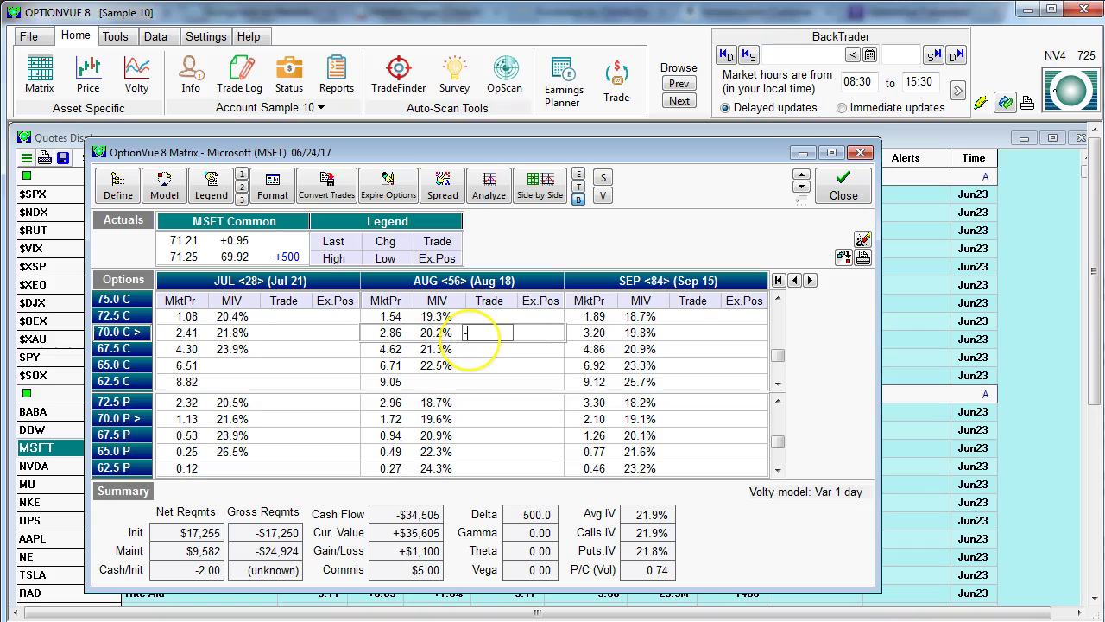
{"action": "key", "text": "Return"}
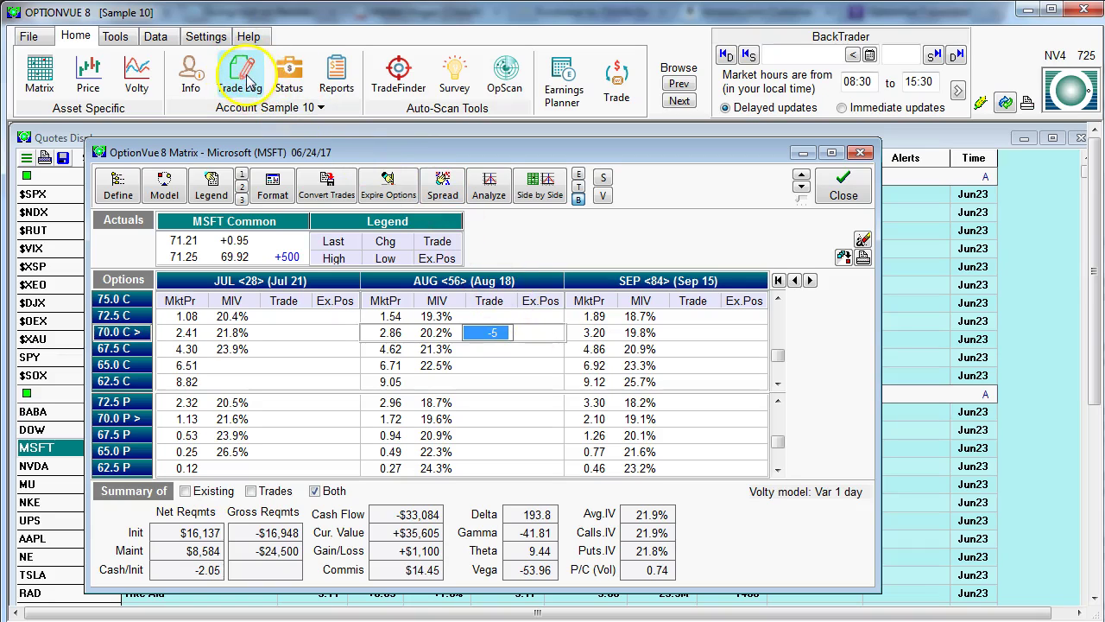
{"action": "left_click", "coordinate": [328, 191]}
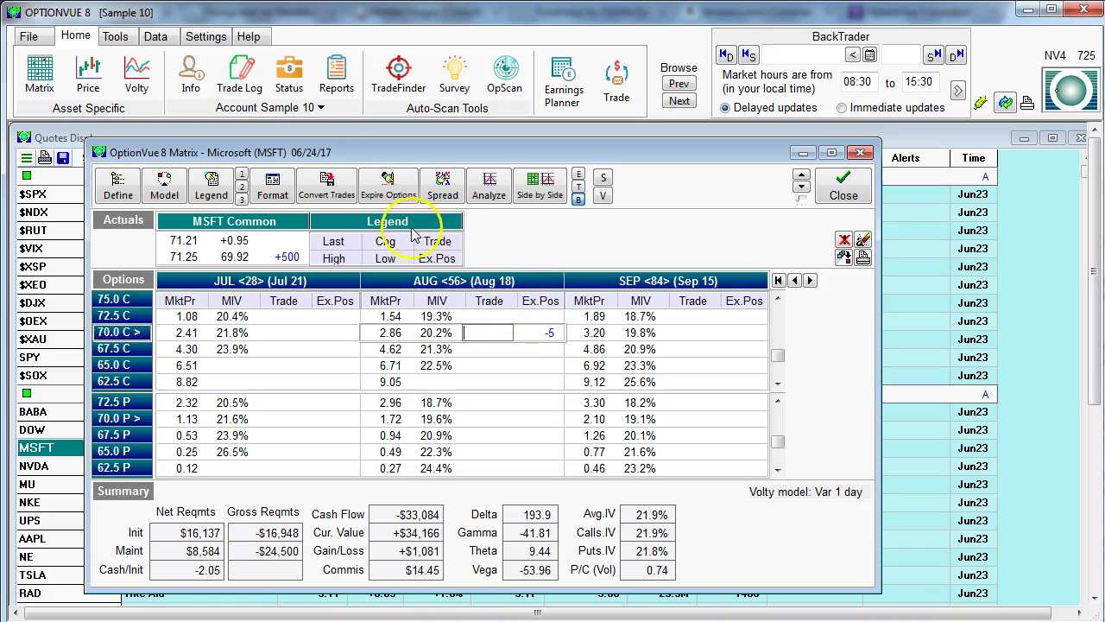
{"action": "left_click", "coordinate": [240, 78]}
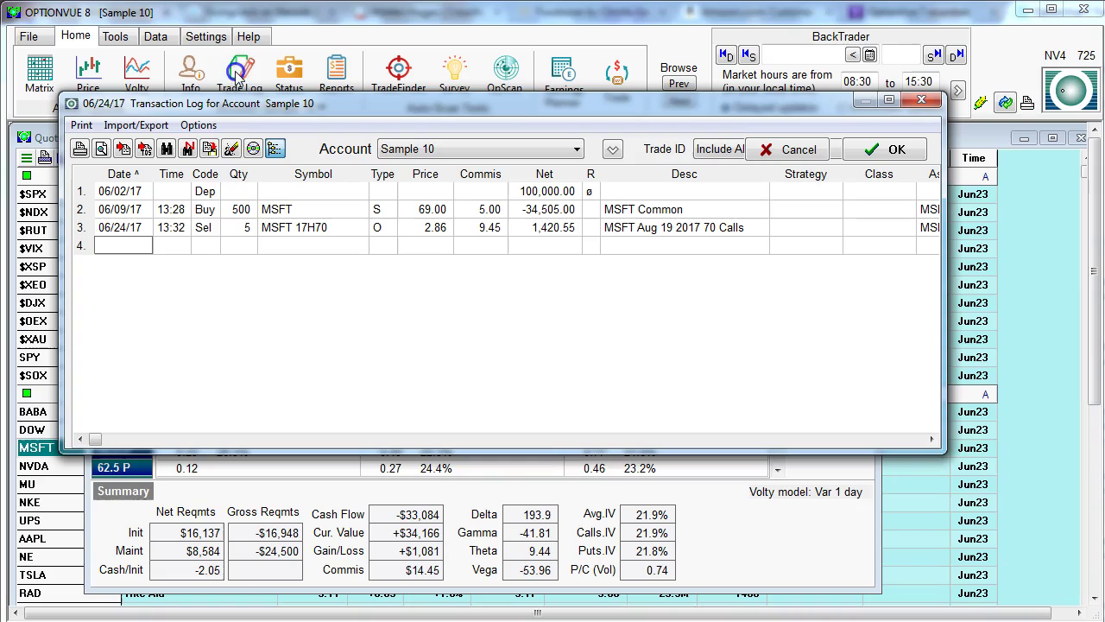
{"action": "left_click", "coordinate": [121, 227]}
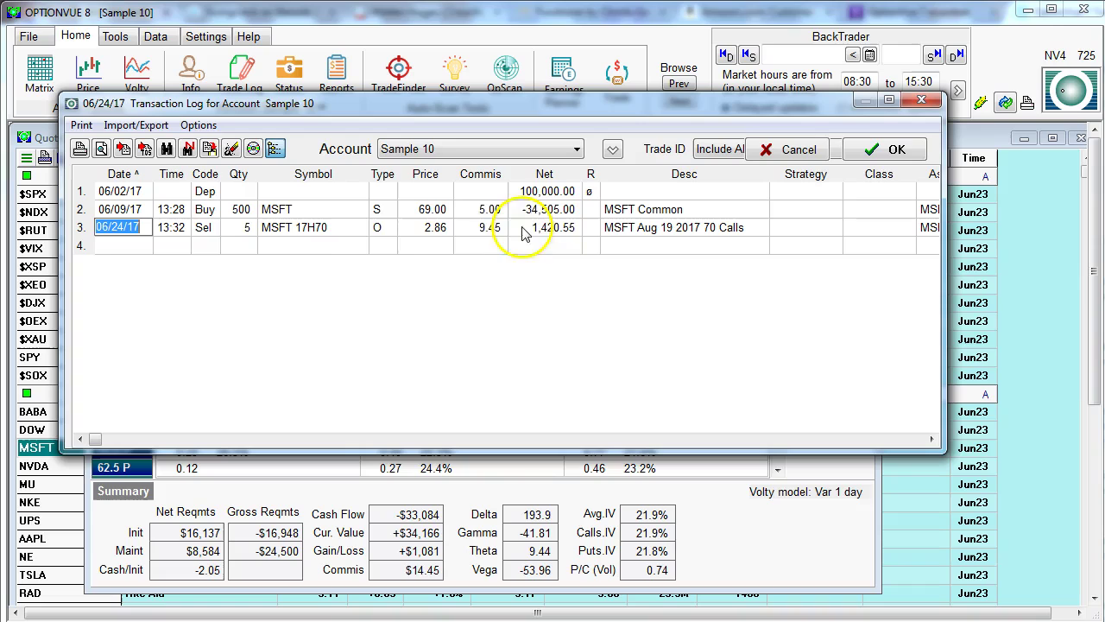
{"action": "left_click", "coordinate": [135, 249]}
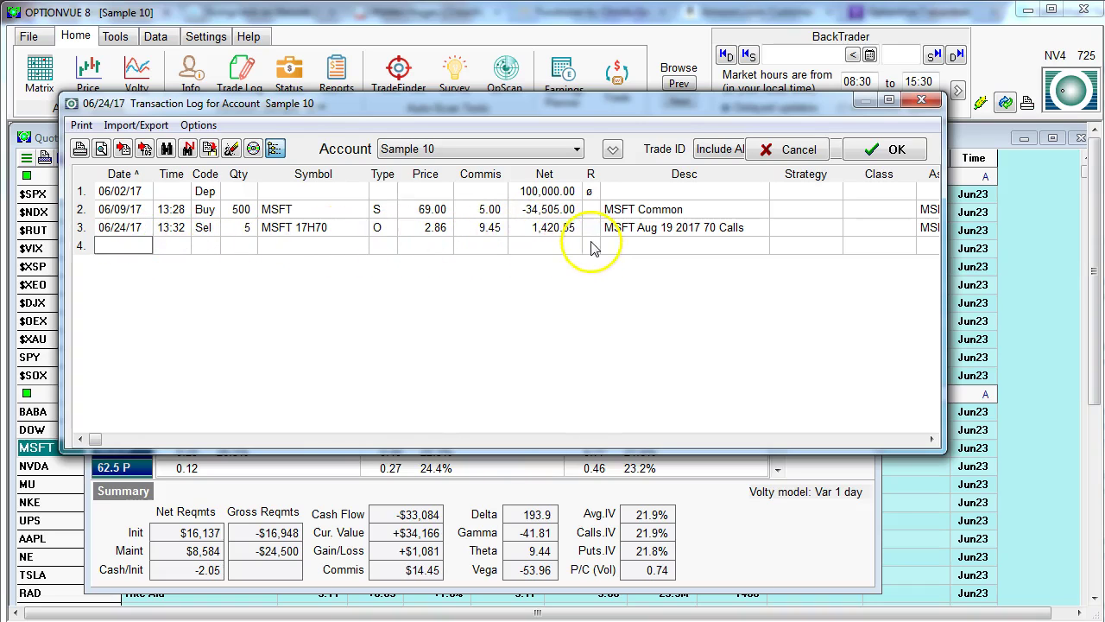
{"action": "left_click", "coordinate": [871, 151]}
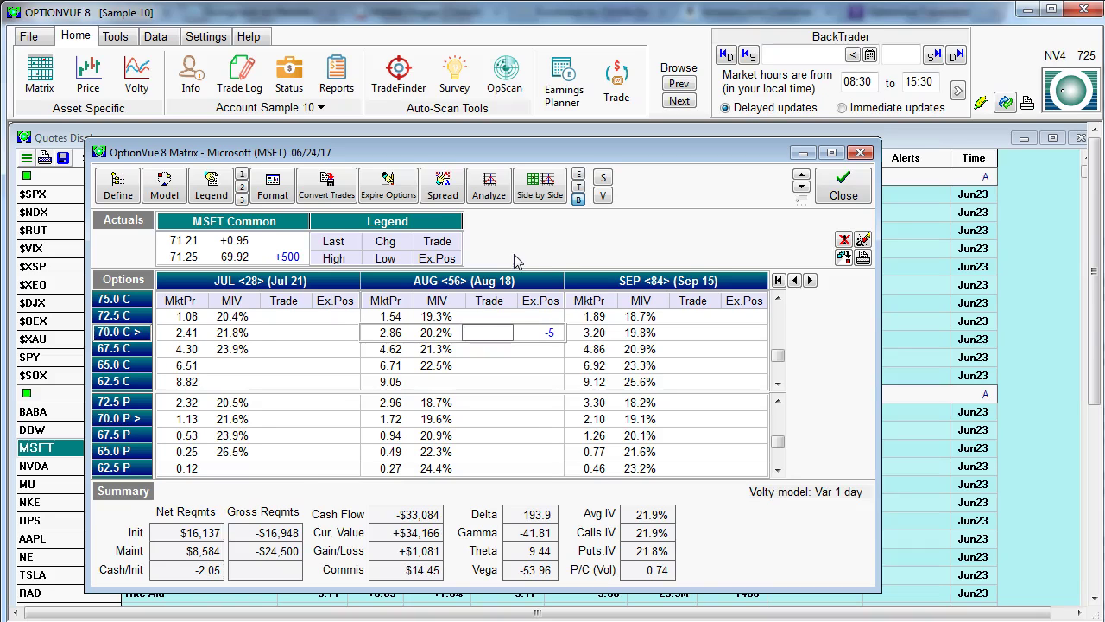
- Open the Trade Log for account Sample 10 from the Home ribbon
{"action": "left_click", "coordinate": [243, 80]}
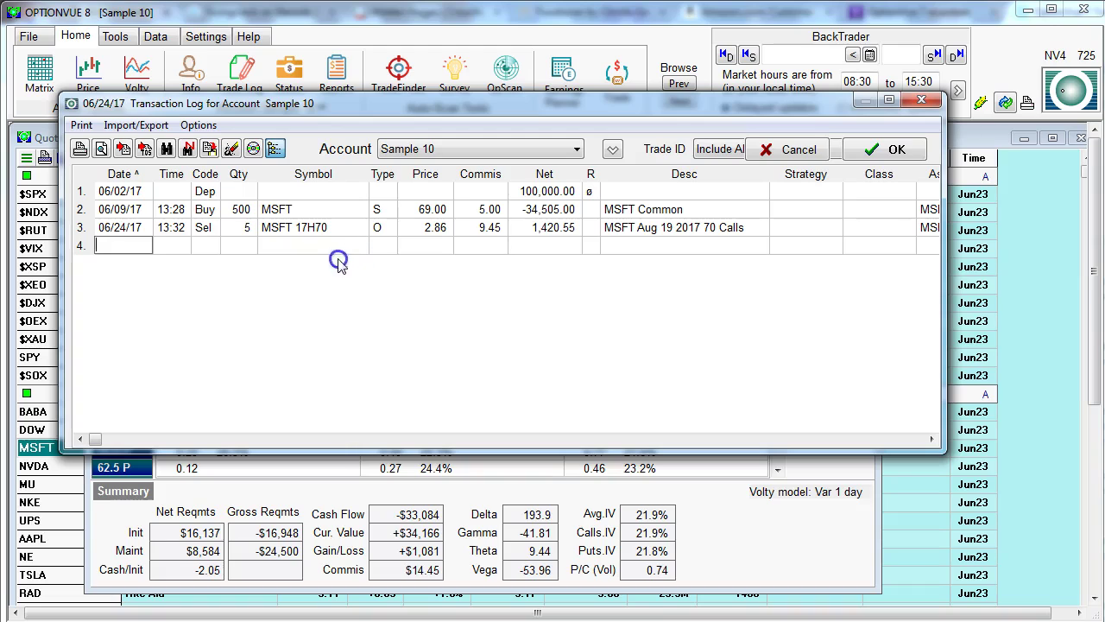
{"action": "left_click", "coordinate": [80, 150]}
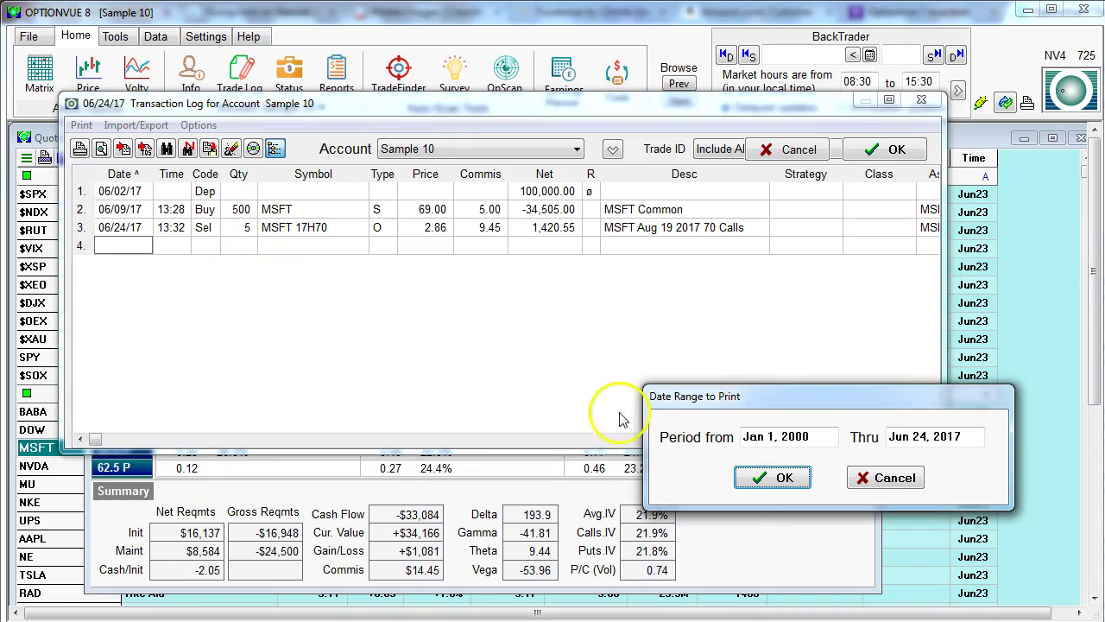
{"action": "left_click", "coordinate": [766, 477]}
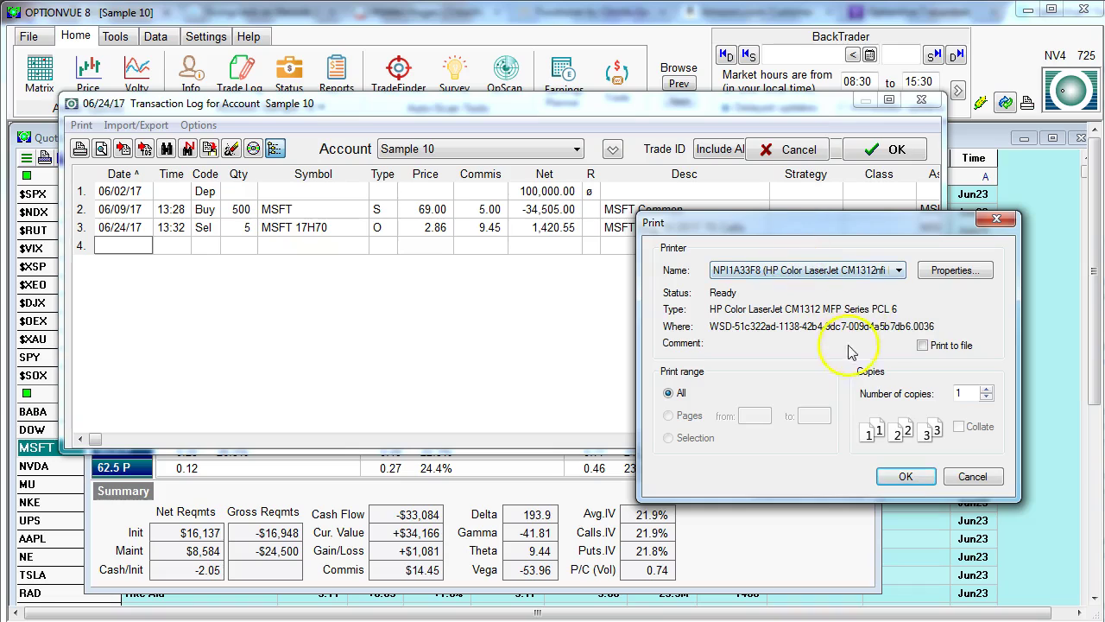
{"action": "left_click", "coordinate": [922, 345]}
{"action": "left_click", "coordinate": [924, 349]}
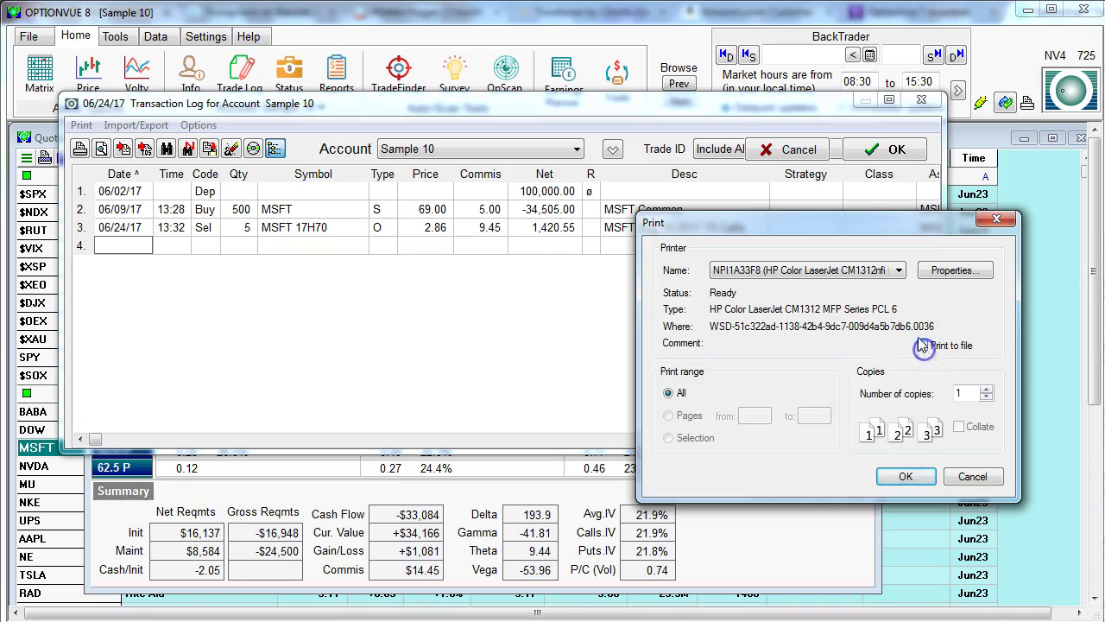
{"action": "left_click", "coordinate": [974, 478]}
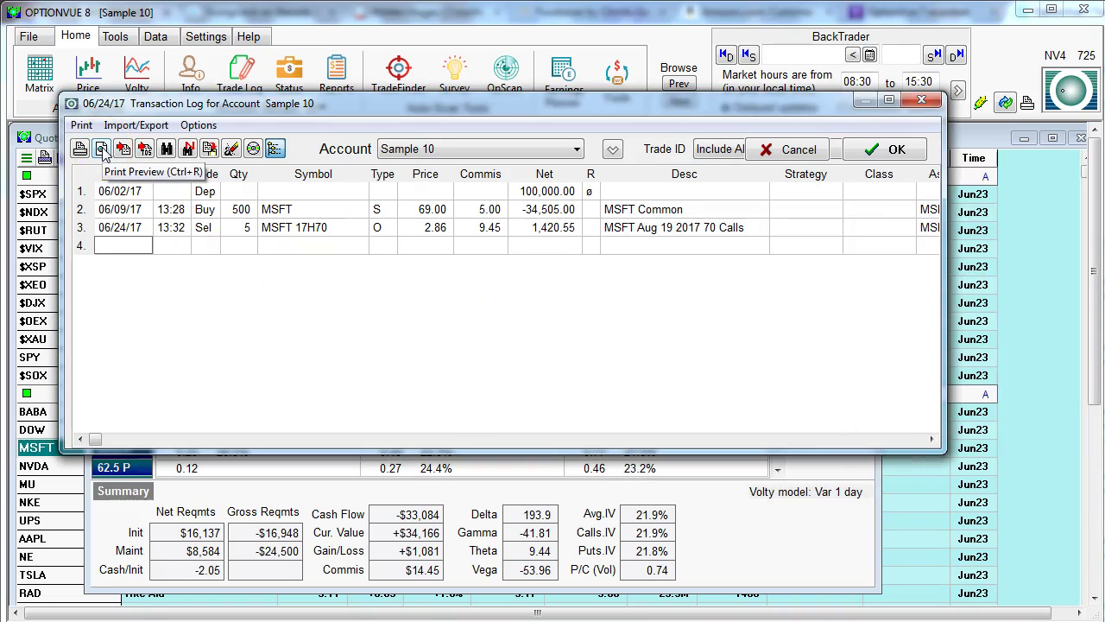
{"action": "left_click", "coordinate": [126, 152]}
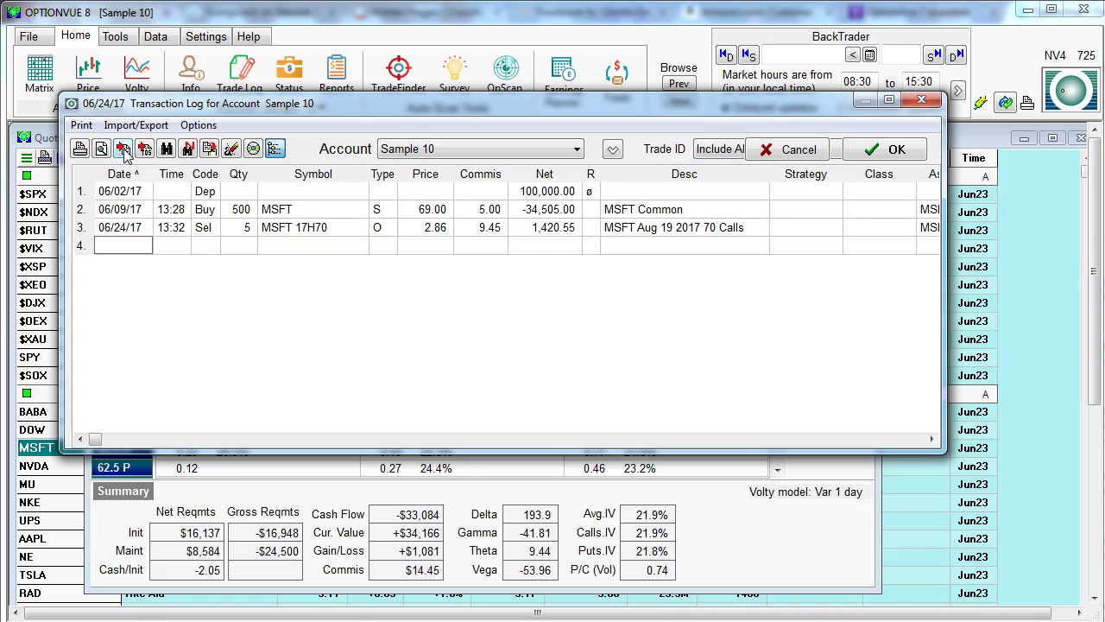
{"action": "left_click", "coordinate": [144, 151]}
{"action": "left_click", "coordinate": [168, 150]}
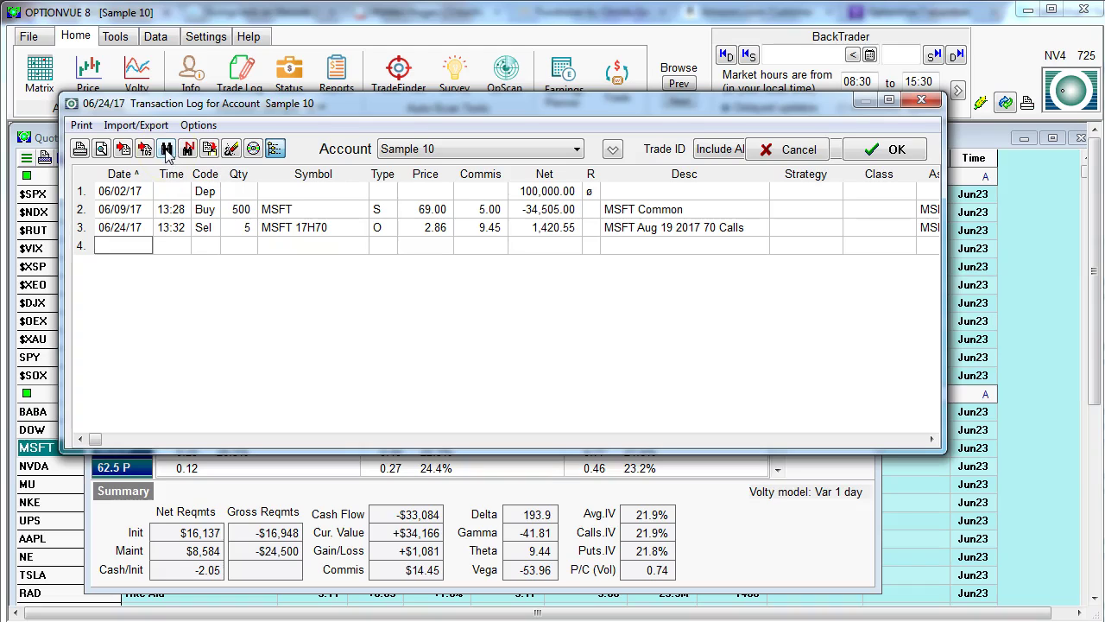
{"action": "left_click", "coordinate": [210, 150]}
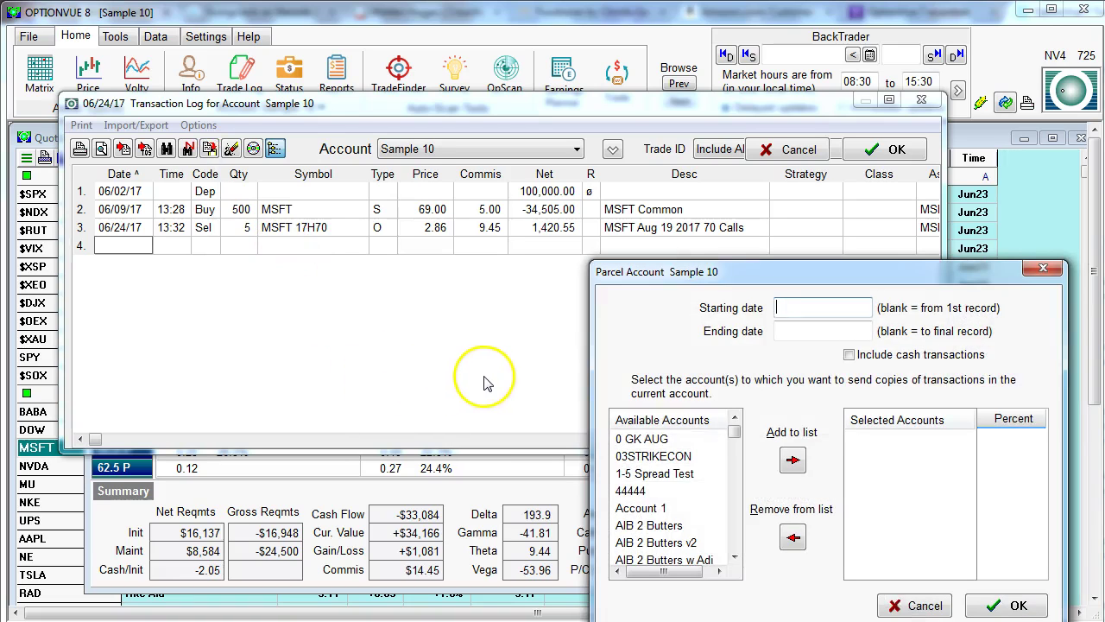
{"action": "left_click_drag", "start_coordinate": [693, 276], "coordinate": [595, 201]}
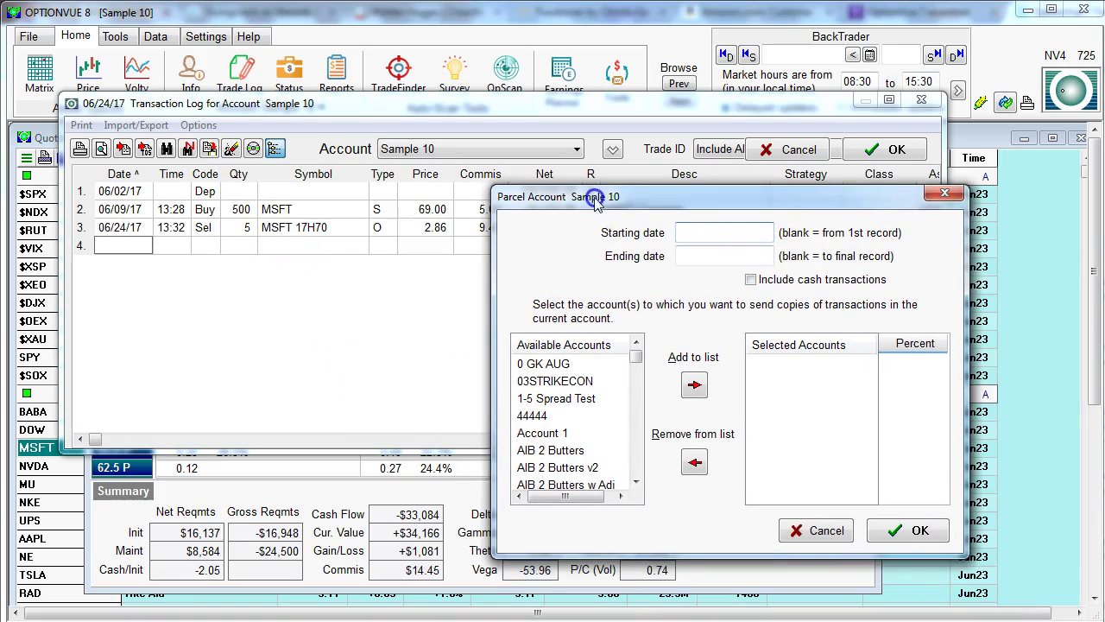
{"action": "left_click", "coordinate": [911, 530]}
{"action": "left_click", "coordinate": [947, 482]}
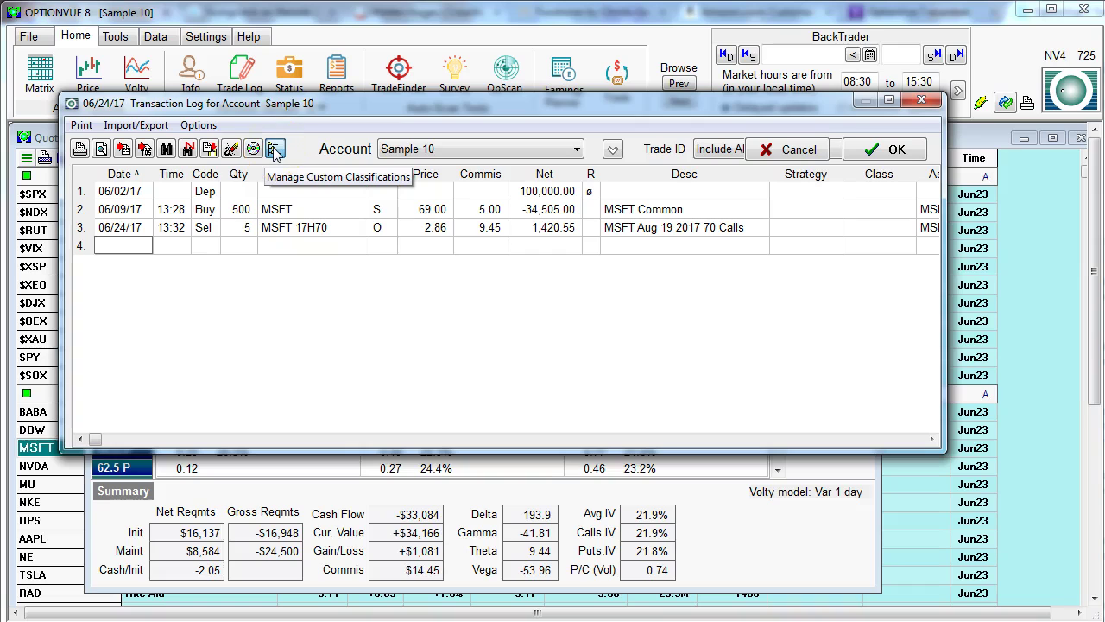
{"action": "left_click", "coordinate": [275, 149]}
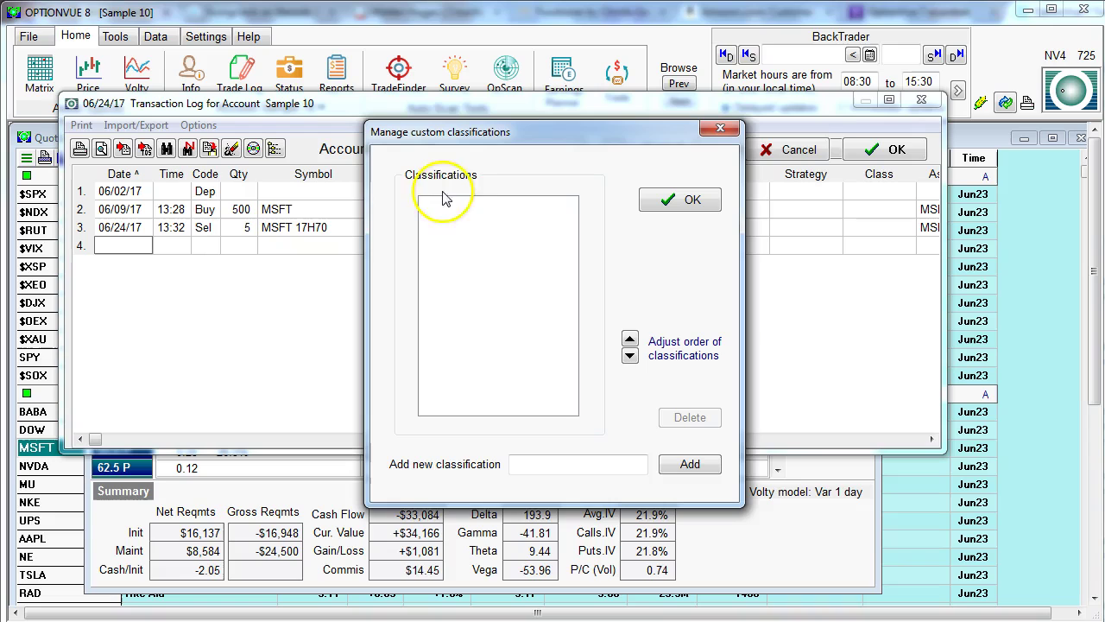
{"action": "left_click", "coordinate": [681, 202]}
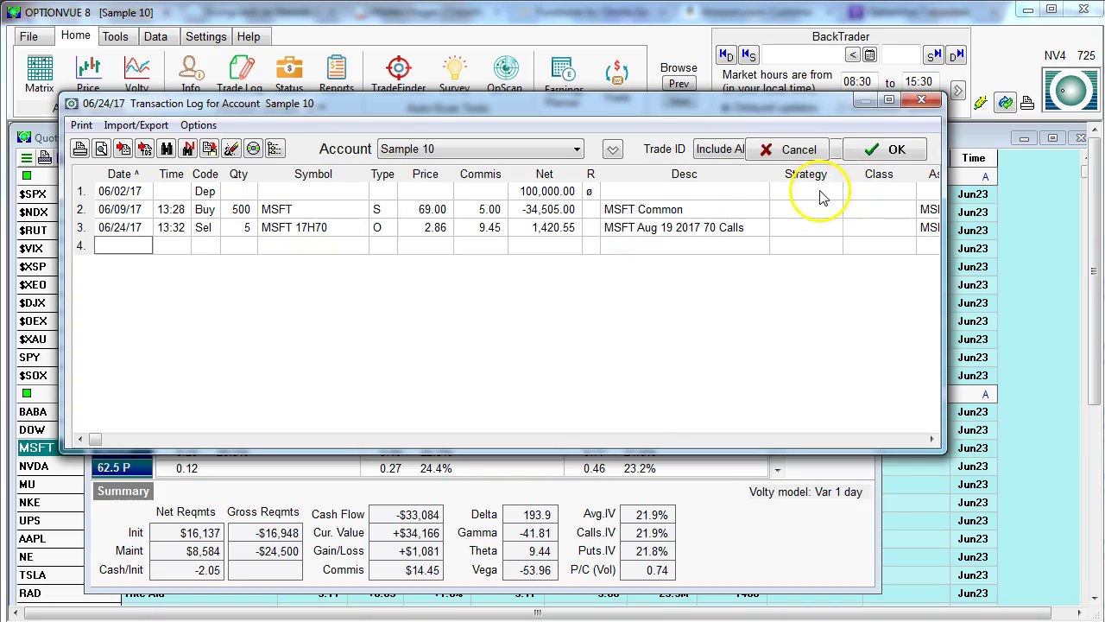
- Stretch the log's borders to reveal Asset File and Notes, leaving Trade ID on Include All
{"action": "left_click", "coordinate": [591, 228]}
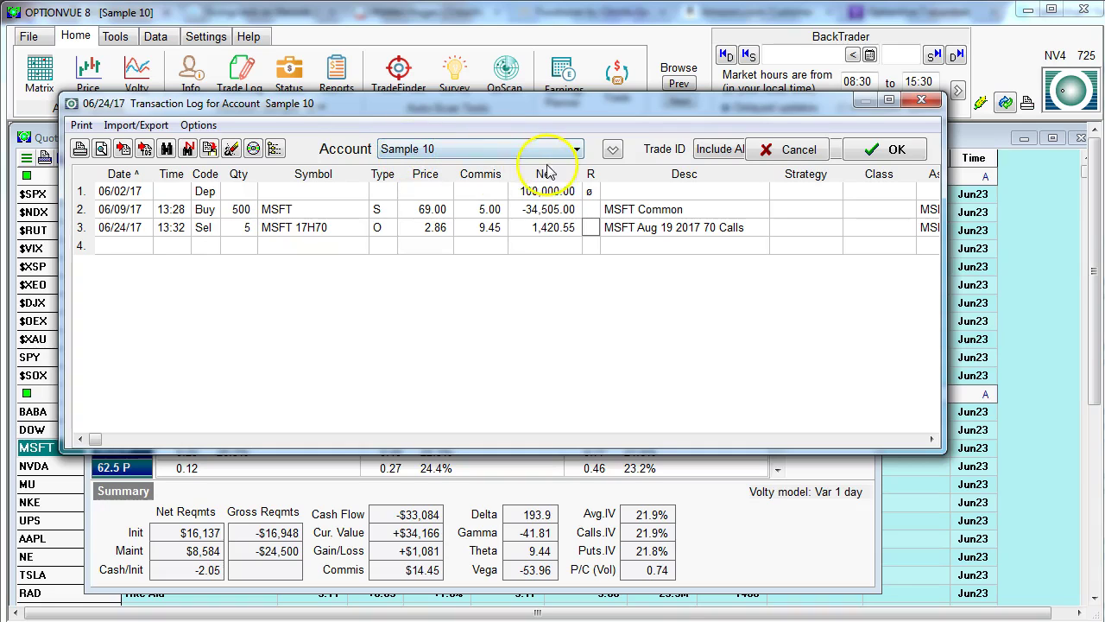
{"action": "left_click_drag", "start_coordinate": [945, 195], "coordinate": [1043, 192]}
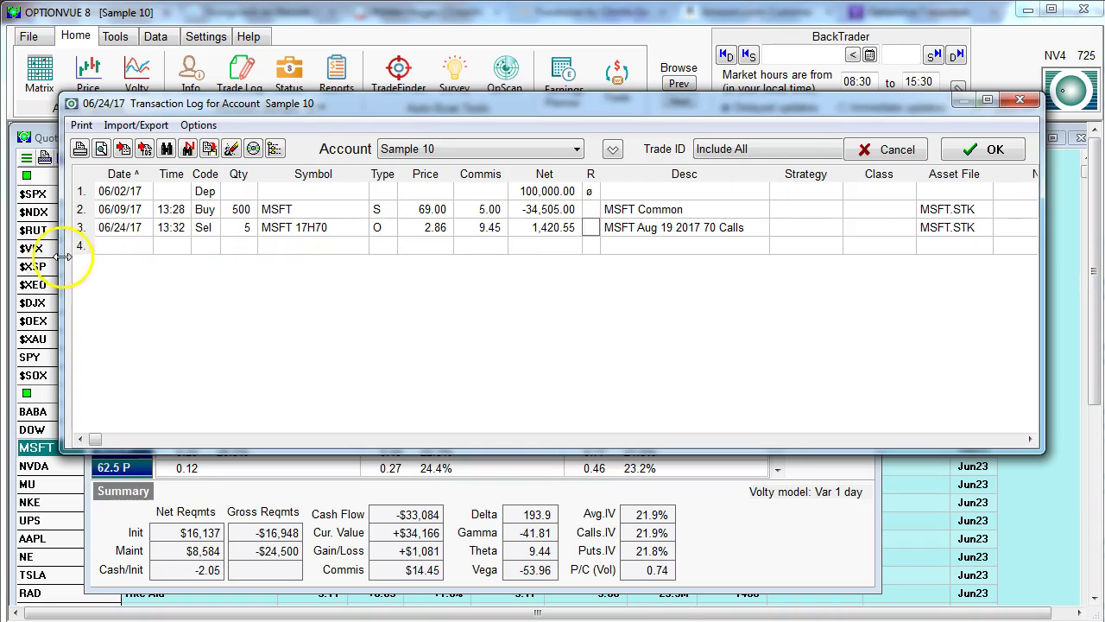
{"action": "left_click_drag", "start_coordinate": [60, 257], "coordinate": [24, 260]}
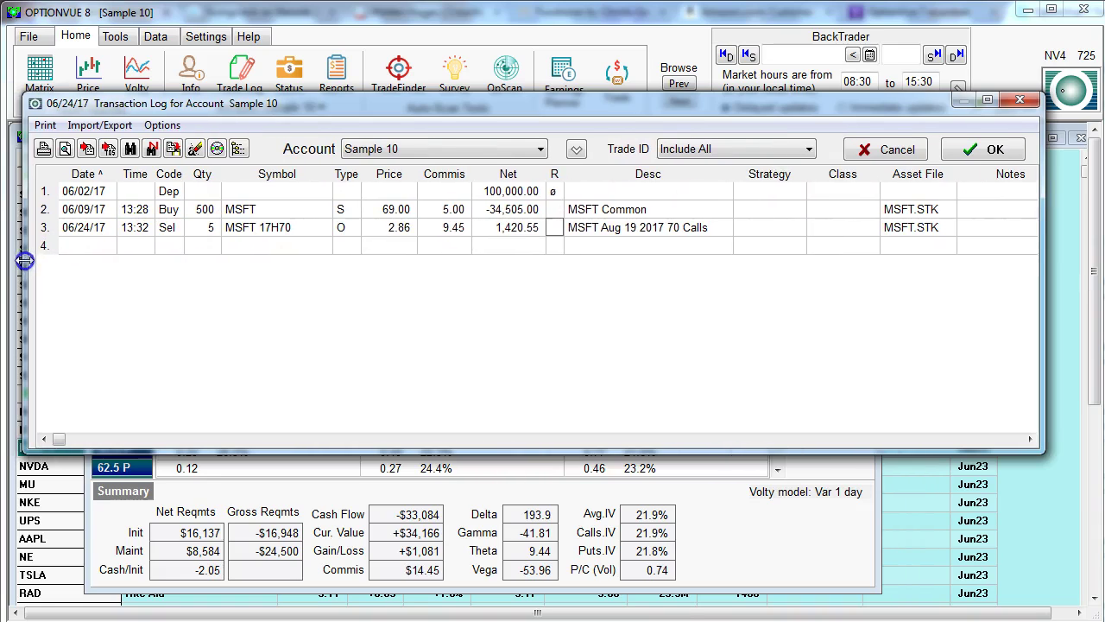
{"action": "left_click", "coordinate": [697, 148]}
{"action": "left_click", "coordinate": [697, 148]}
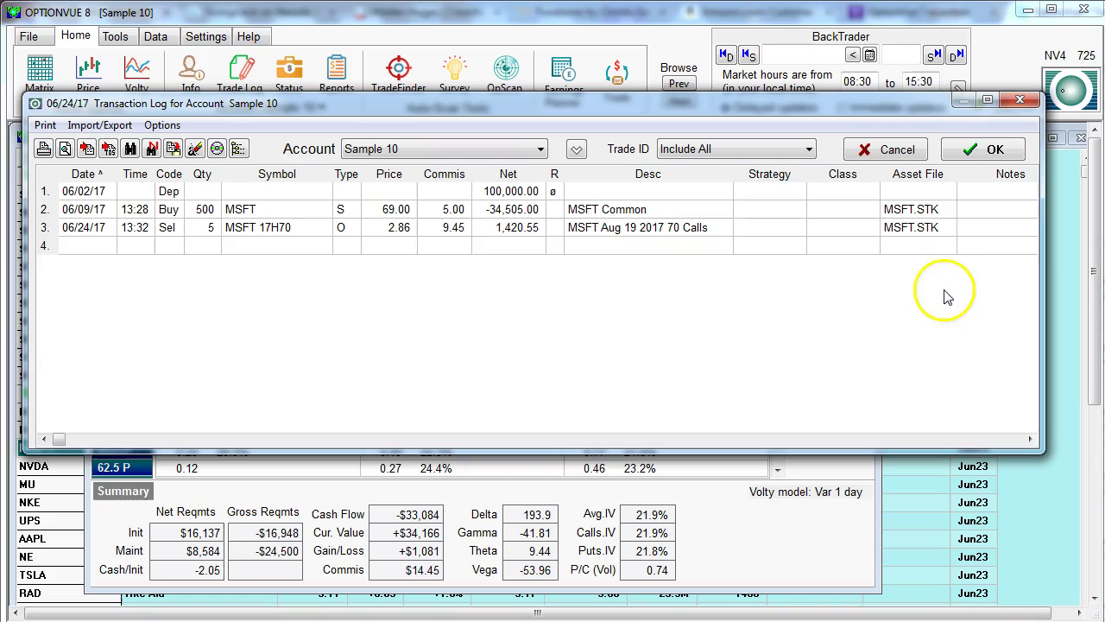
- Accept the transaction log and right-click the Aug 70 call's Ex.Pos cell showing -5
{"action": "left_click", "coordinate": [980, 151]}
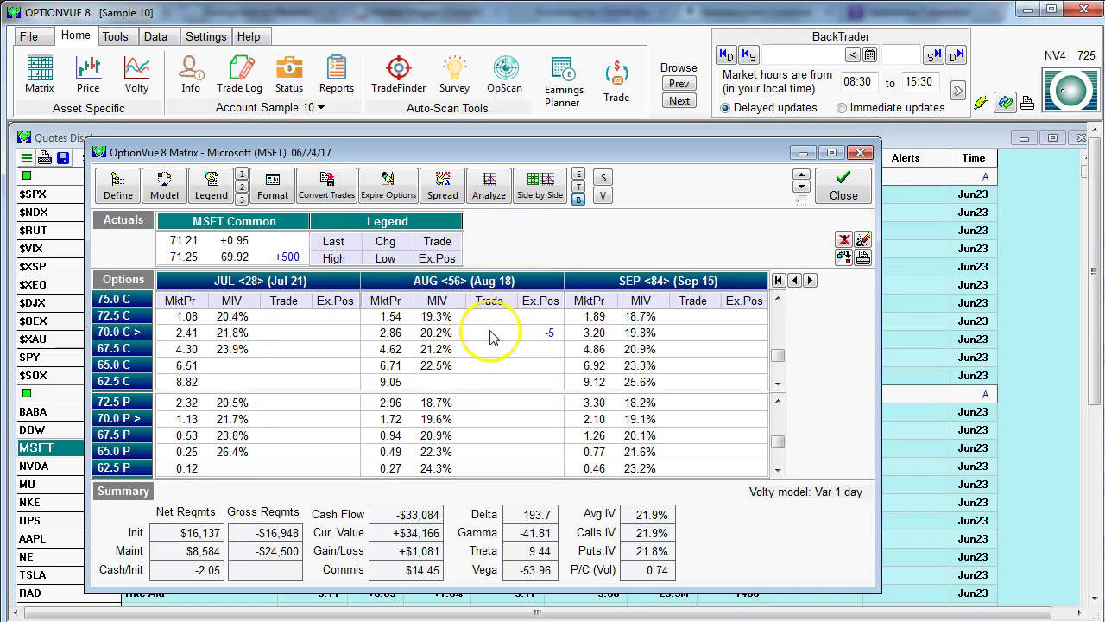
{"action": "right_click", "coordinate": [546, 332]}
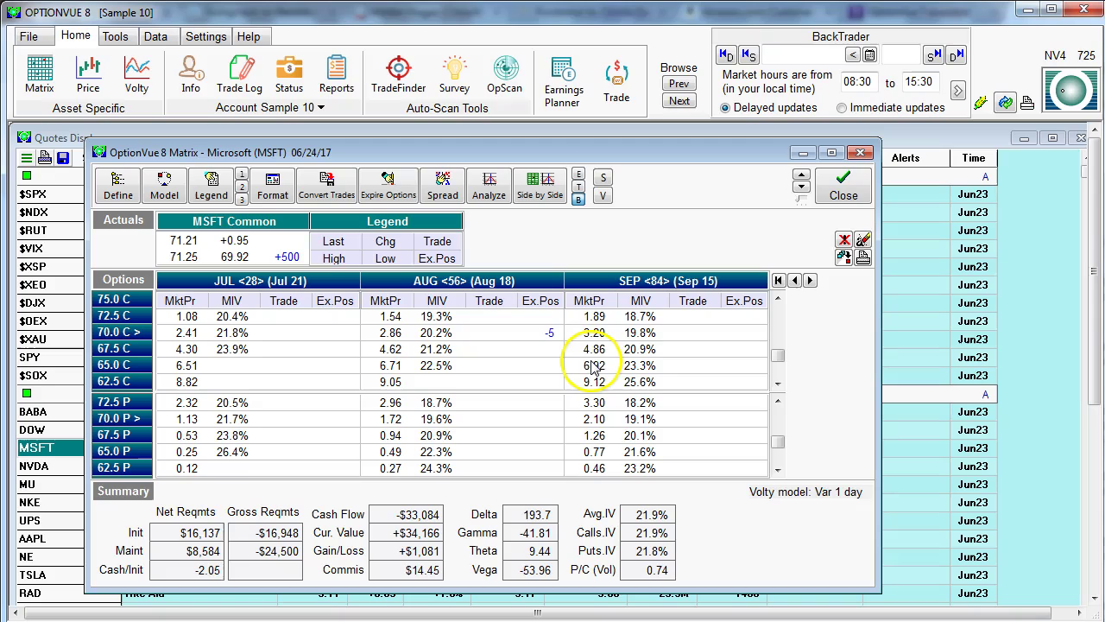